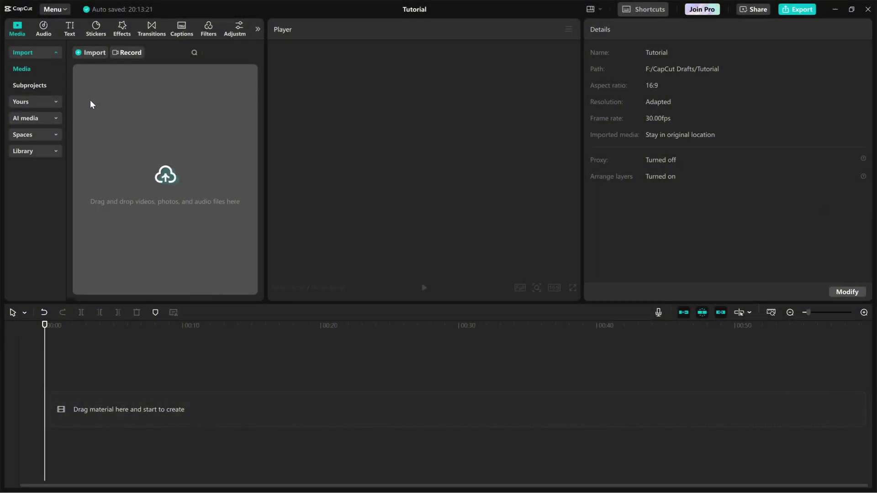
Step: Add a Default text clip to the timeline and select its wording to replace with GLITCHY TEXT
{"action": "left_click", "coordinate": [72, 28]}
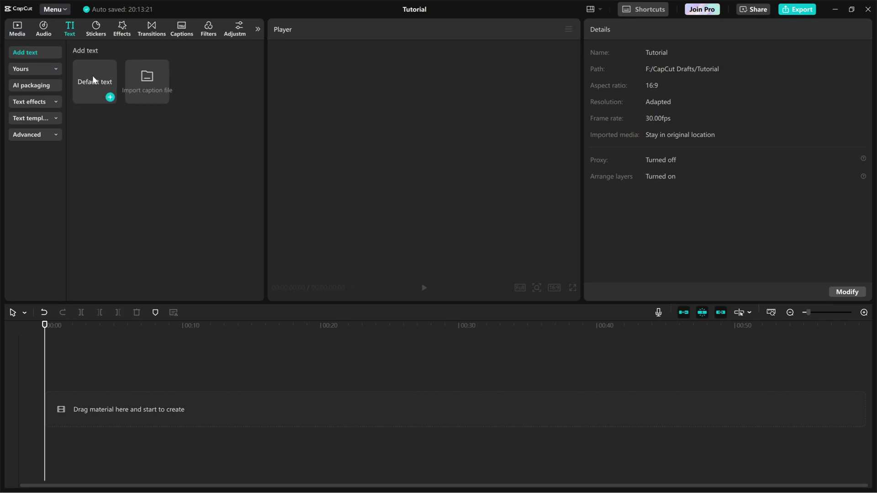
{"action": "left_click_drag", "start_coordinate": [94, 79], "coordinate": [80, 384]}
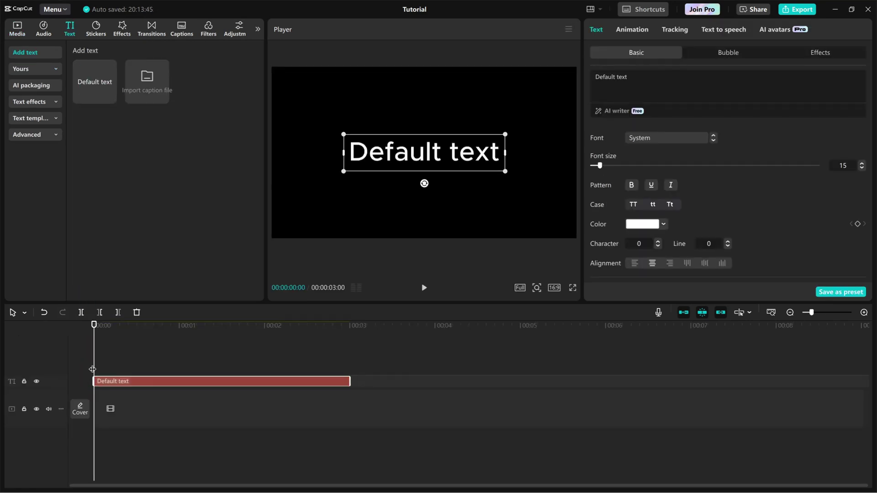
{"action": "double_click", "coordinate": [434, 155]}
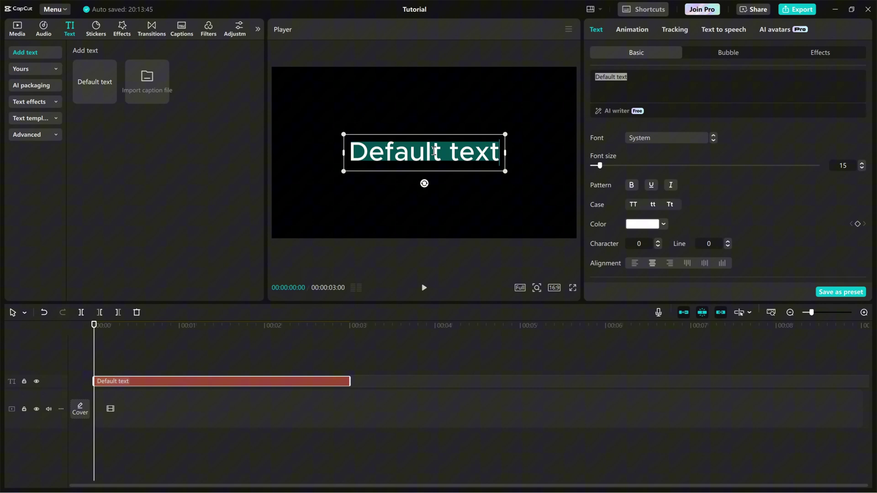
{"action": "type", "text": "GLITC"}
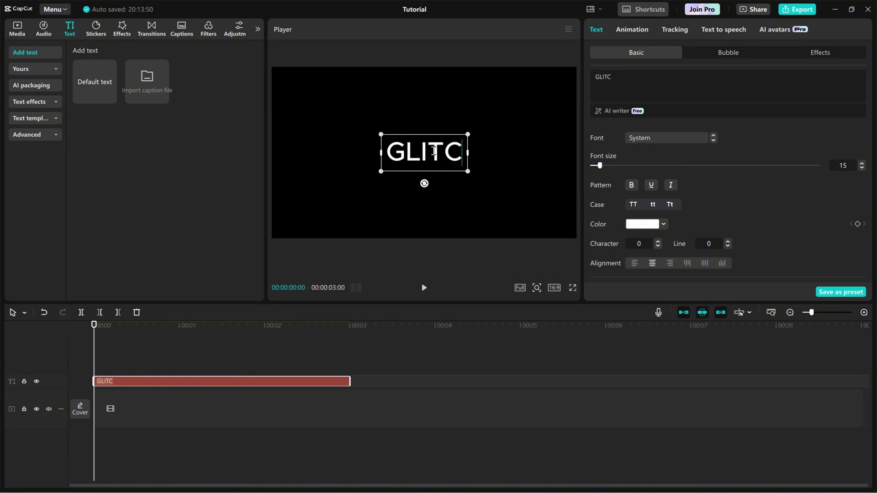
{"action": "type", "text": "HY TE"}
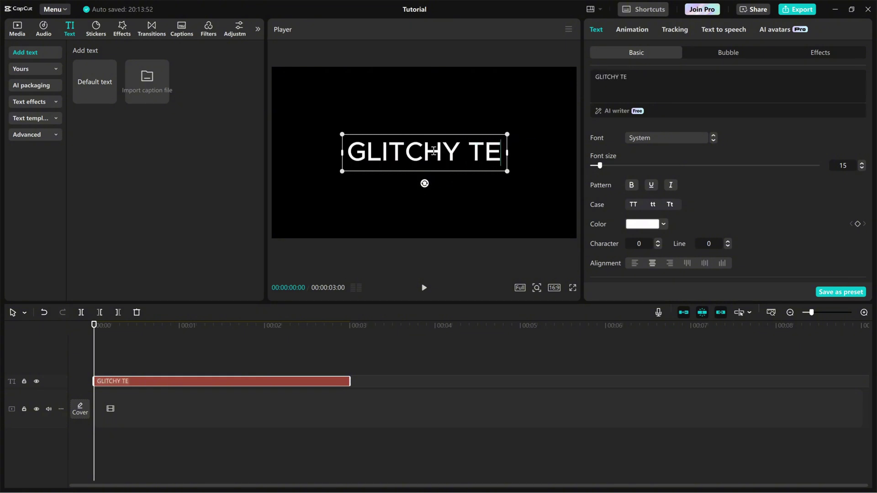
{"action": "type", "text": "XT"}
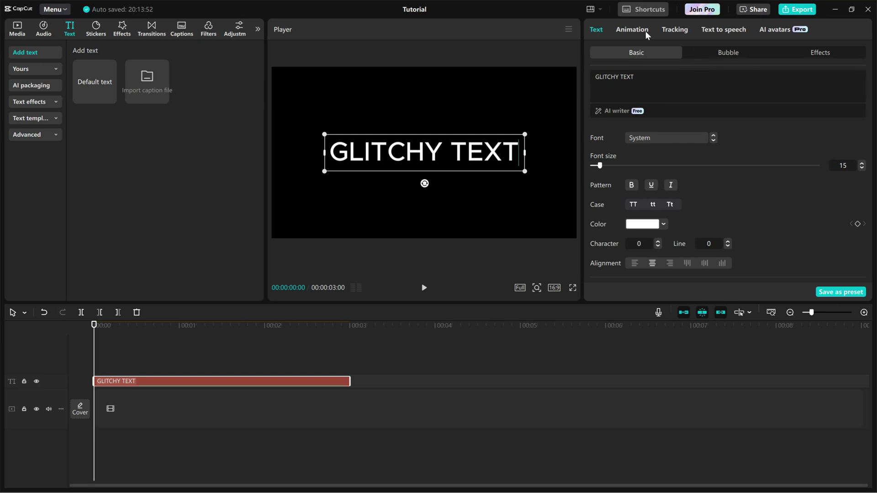
Step: Apply the Color Glitch loop animation preset to the text clip
{"action": "left_click", "coordinate": [635, 31]}
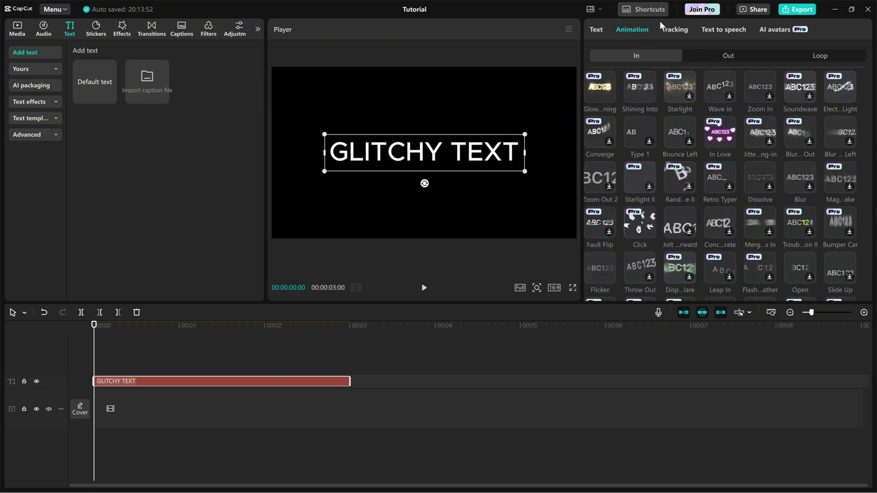
{"action": "left_click", "coordinate": [820, 57]}
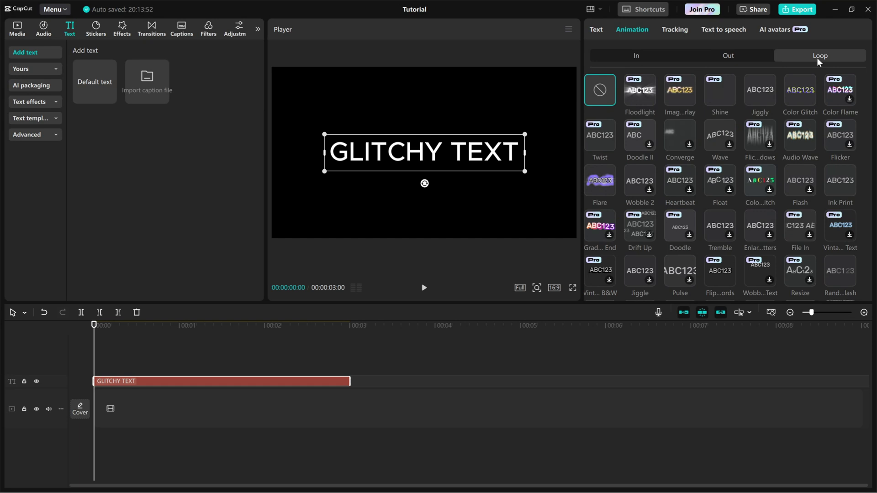
{"action": "left_click", "coordinate": [796, 89]}
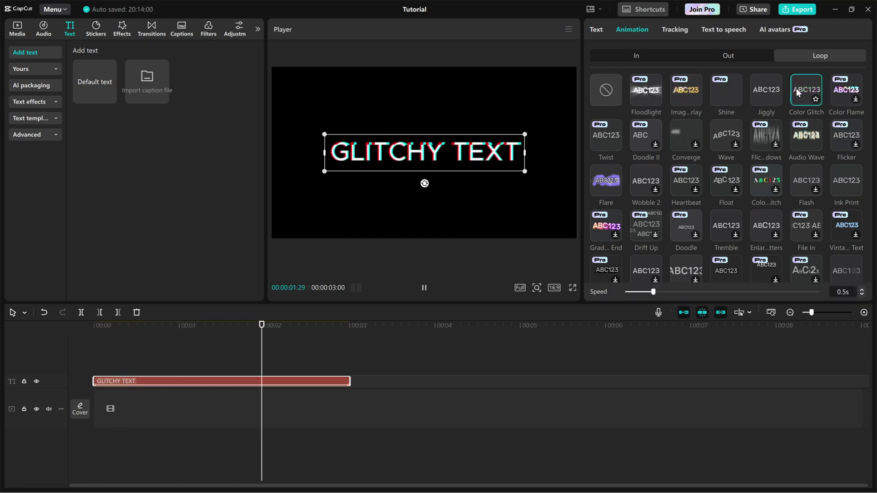
Step: Set the Color Glitch loop speed to 0.3s, previewing each change
{"action": "left_click", "coordinate": [796, 88]}
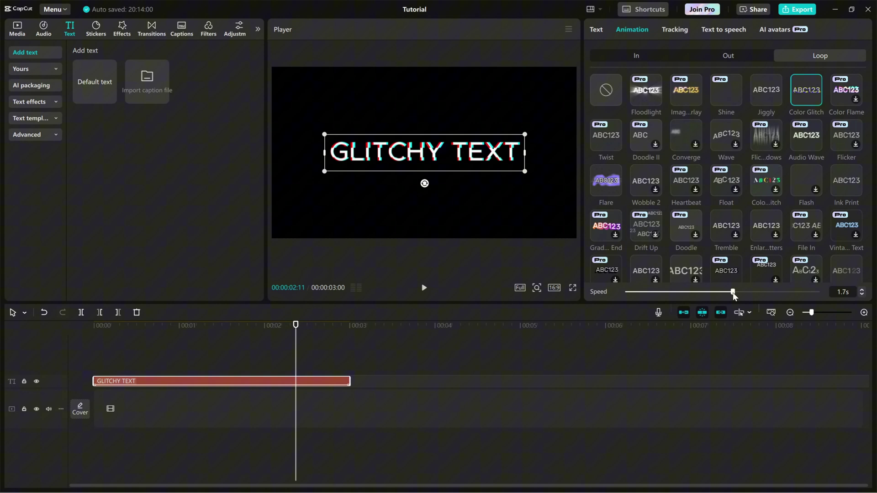
{"action": "left_click", "coordinate": [733, 294]}
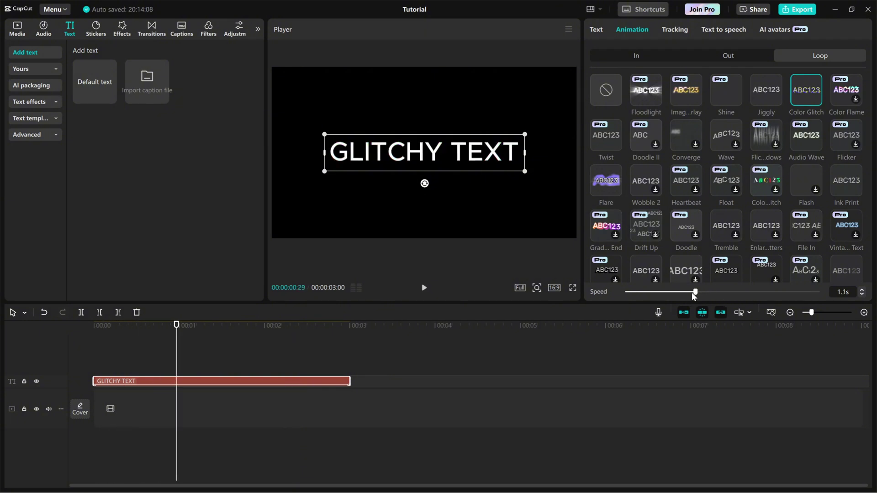
{"action": "left_click", "coordinate": [639, 293]}
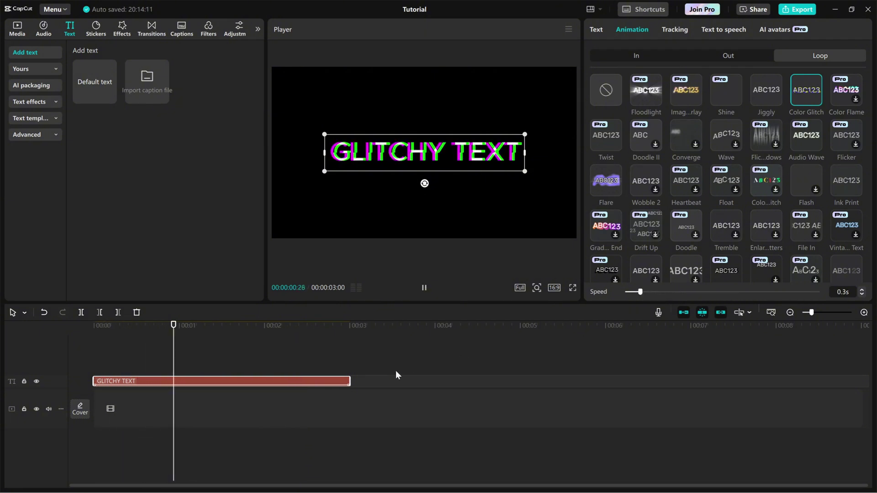
Step: Stretch the text clip to about 6s, set loop speed to 0.7s, and replay from the start
{"action": "left_click_drag", "start_coordinate": [349, 379], "coordinate": [613, 376]}
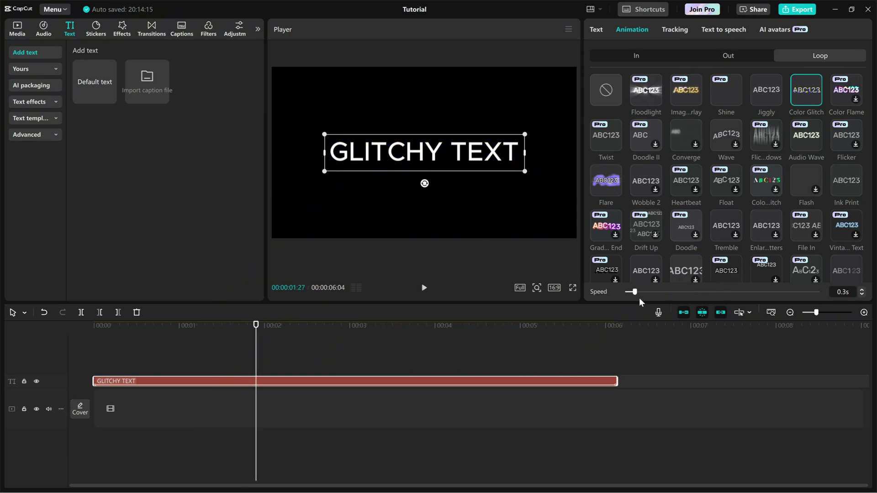
{"action": "left_click", "coordinate": [651, 292]}
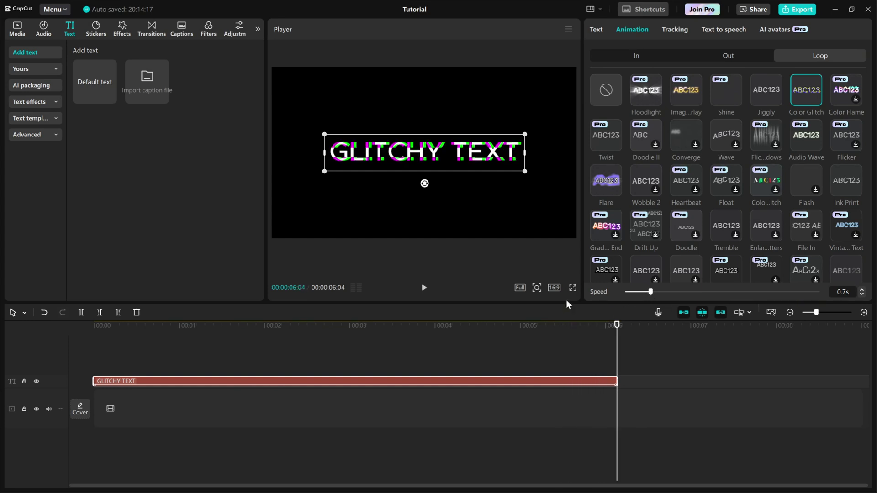
{"action": "left_click", "coordinate": [100, 326]}
{"action": "key", "text": "space"}
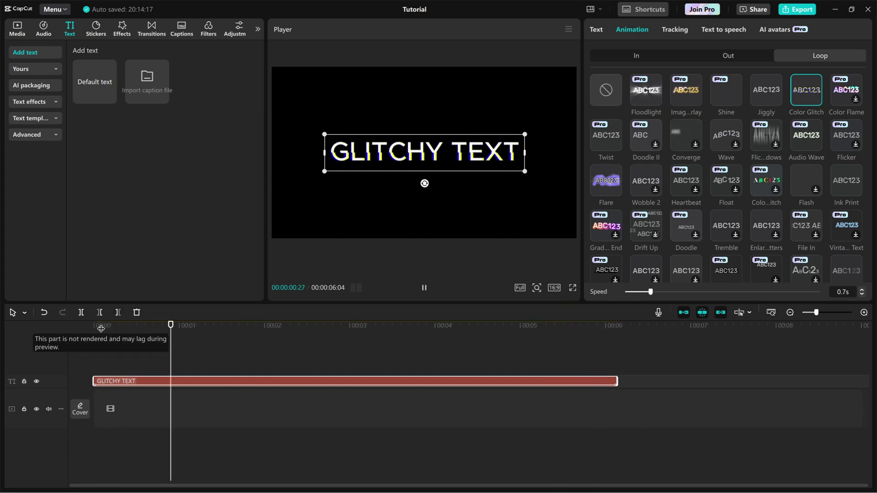